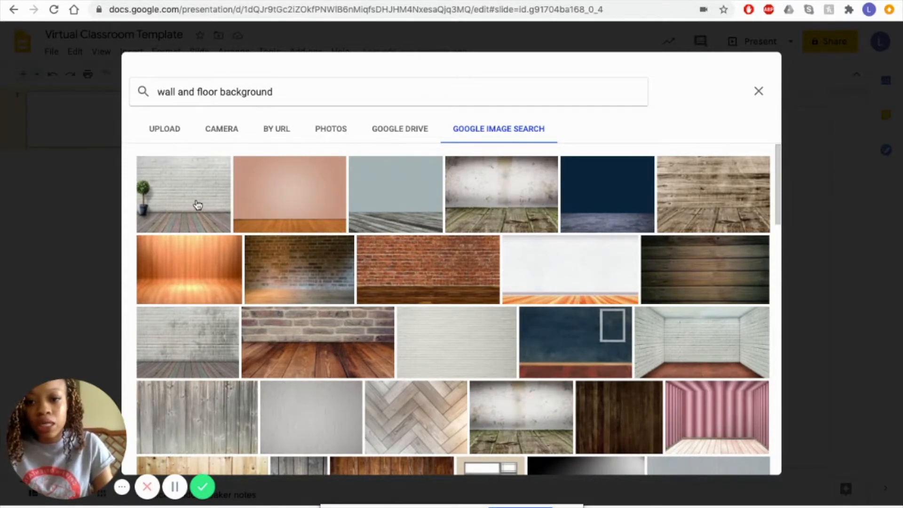
- Set the slide background to the image of a white brick wall with a potted tree and wooden floor
click(197, 204)
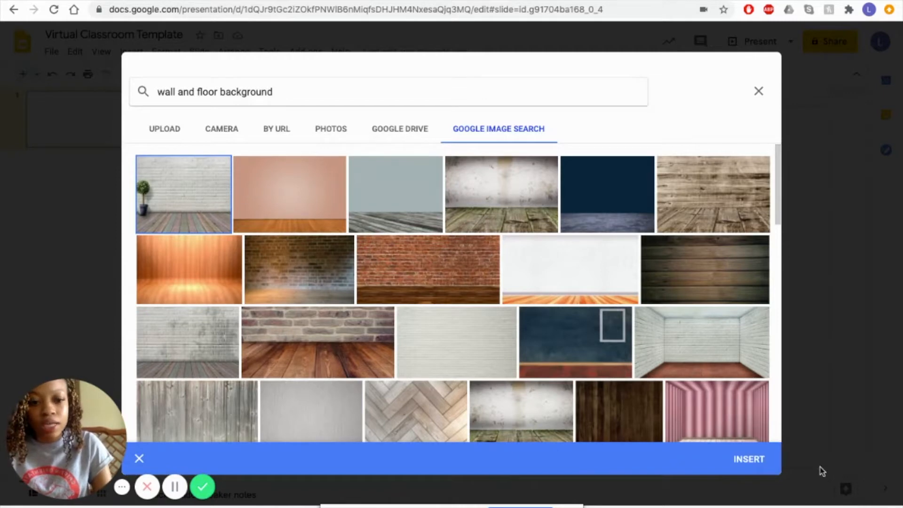
click(749, 460)
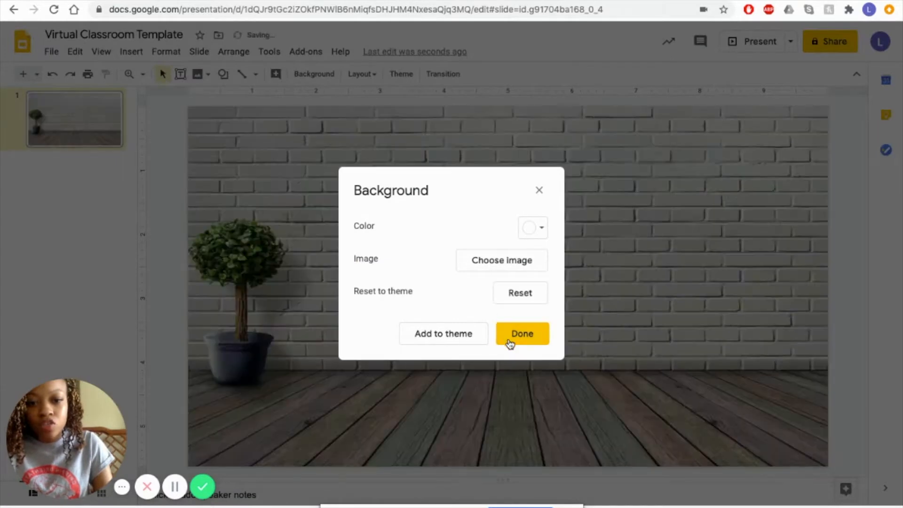
click(509, 338)
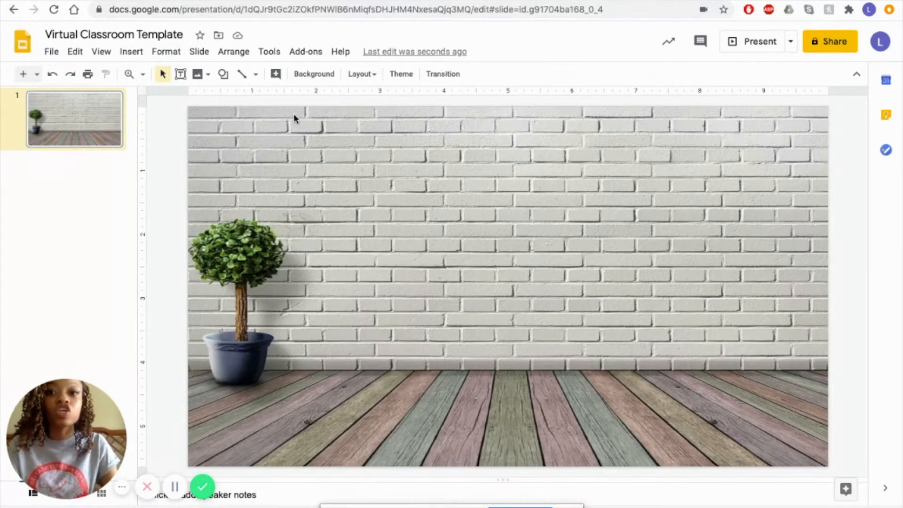
- Search the web for images of "transparent whiteboard" to insert on the slide
click(133, 53)
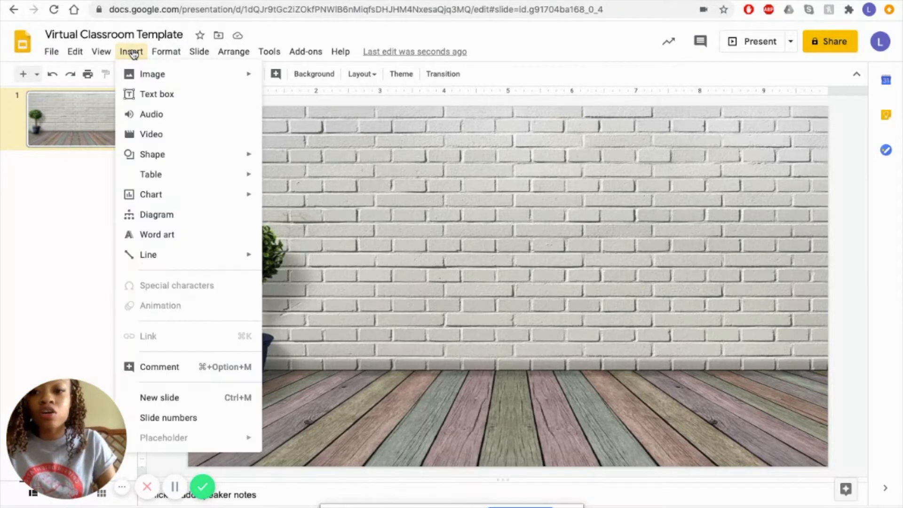
mouse_move(146, 81)
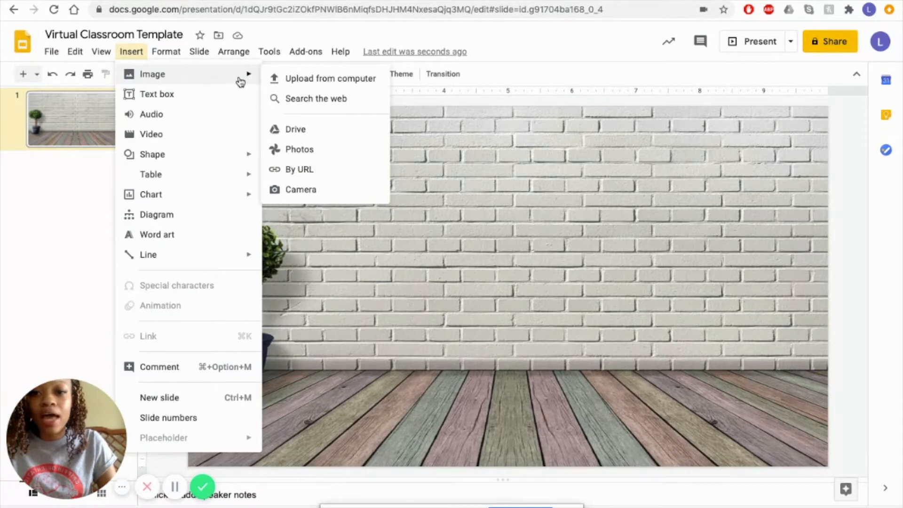
click(301, 98)
text(transparent)
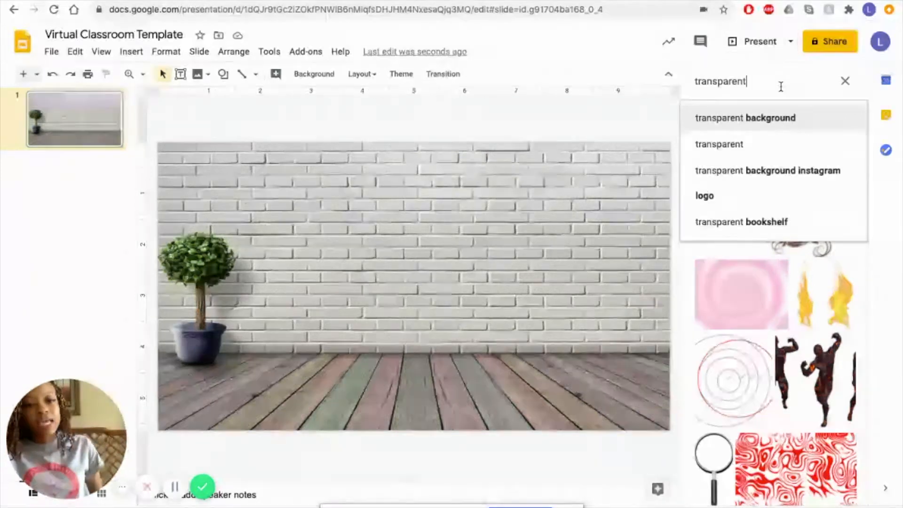
text(w)
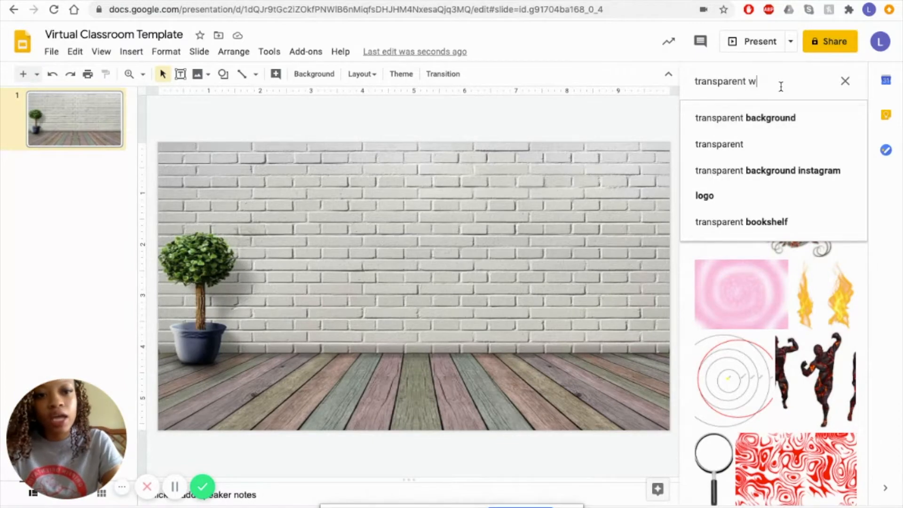
text(hiteboard)
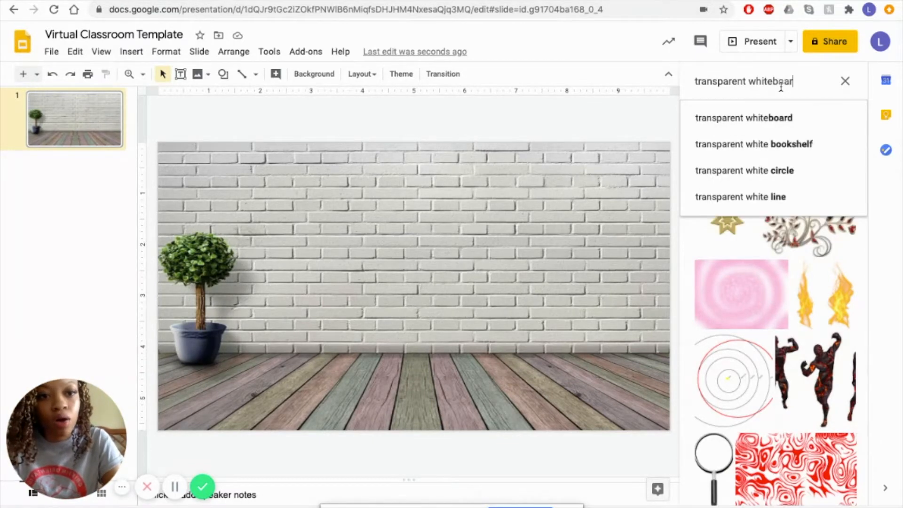
key(Return)
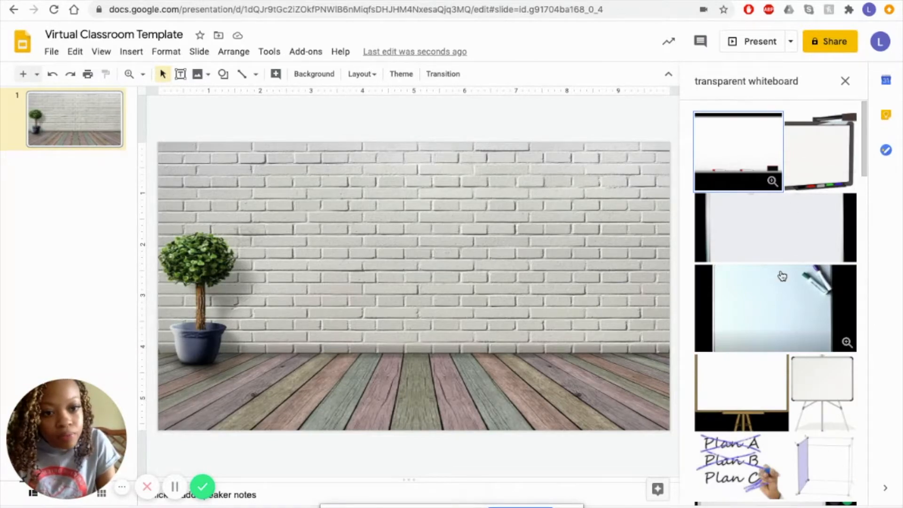
- Insert the picture of a red-framed whiteboard above a row of orange desks from the search results
scroll(782, 259, down, 3)
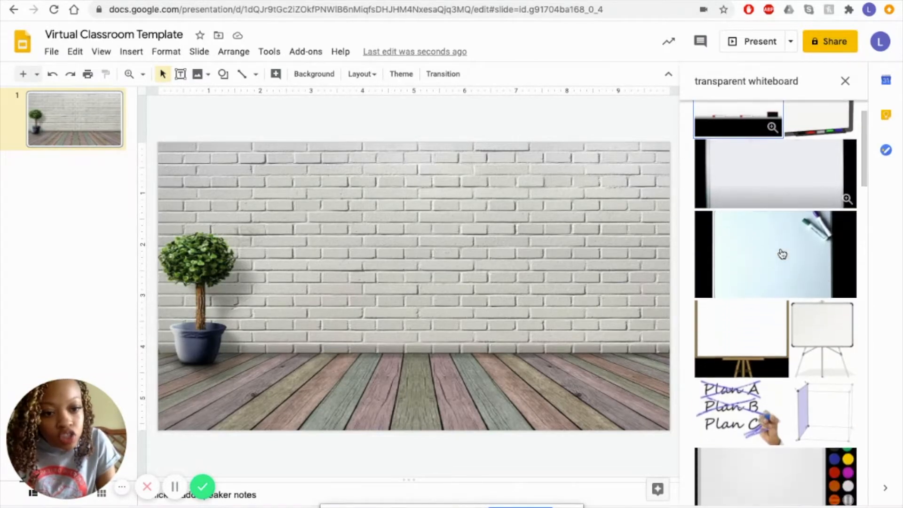
scroll(782, 253, down, 7)
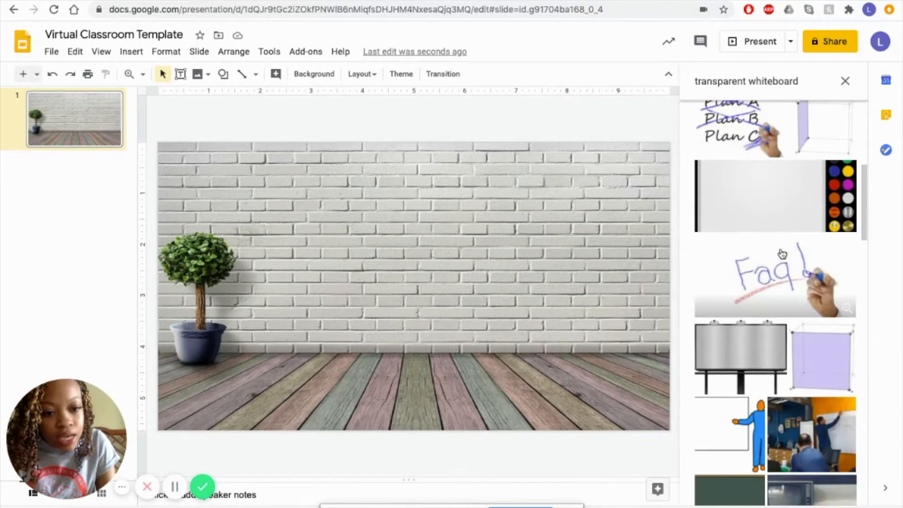
scroll(782, 254, down, 7)
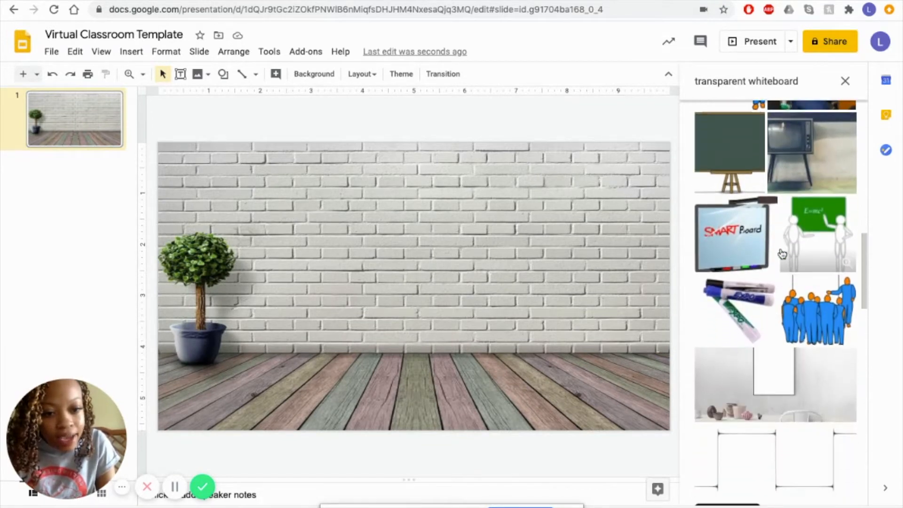
scroll(781, 254, down, 4)
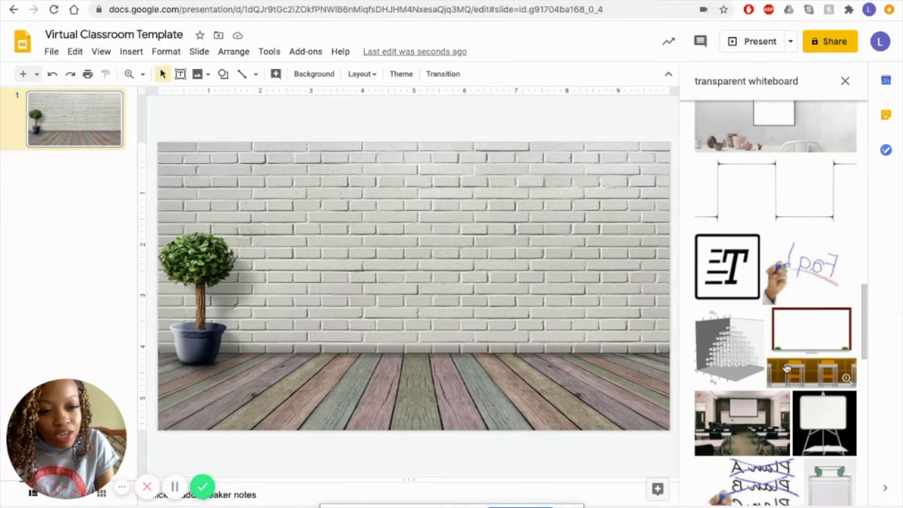
click(814, 338)
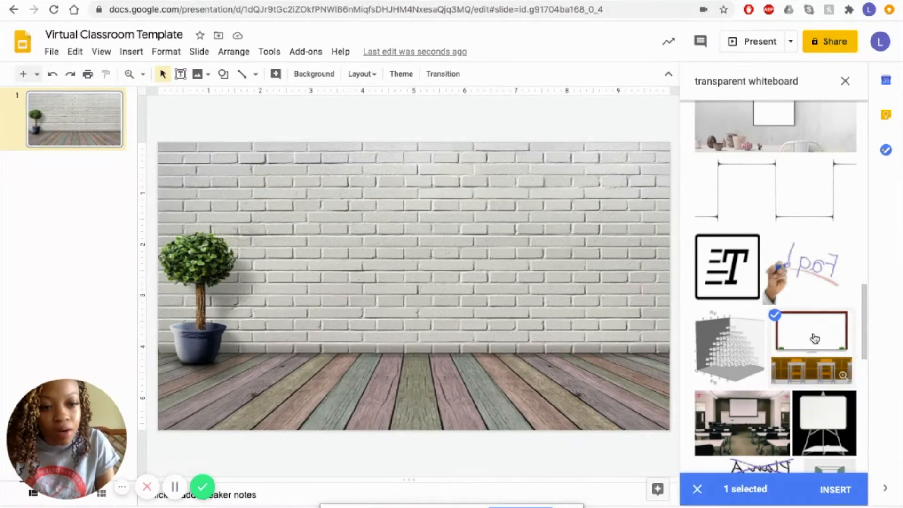
click(835, 490)
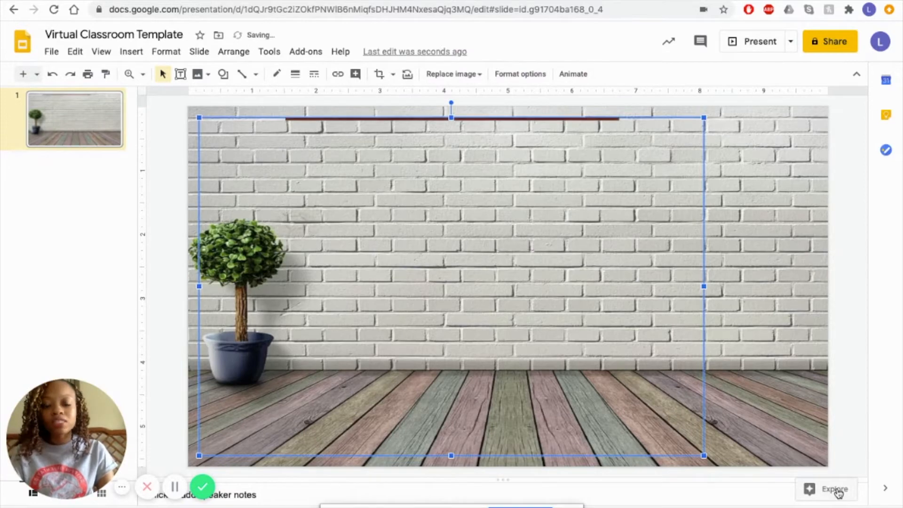
- Move the whiteboard image beside the potted tree and scale it down to about 7.6 by 5.1 in
drag(521, 252, 610, 254)
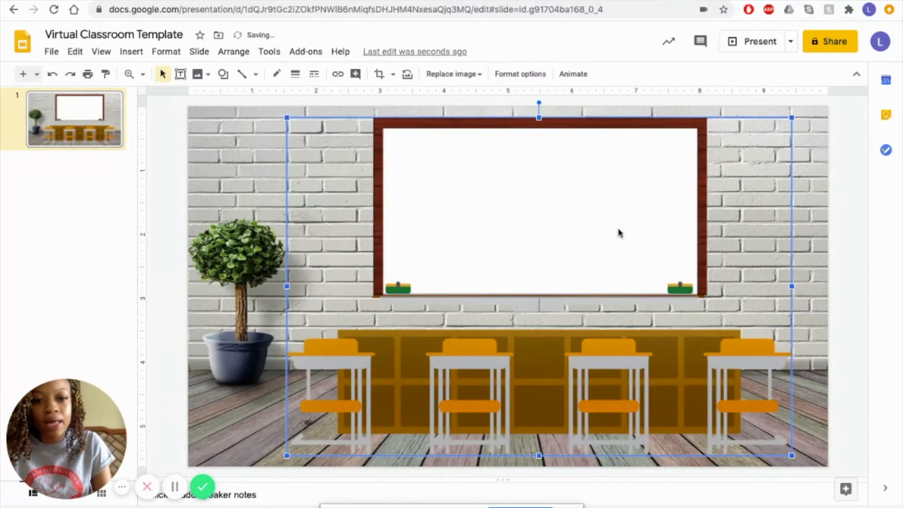
drag(791, 117, 770, 134)
drag(560, 212, 560, 210)
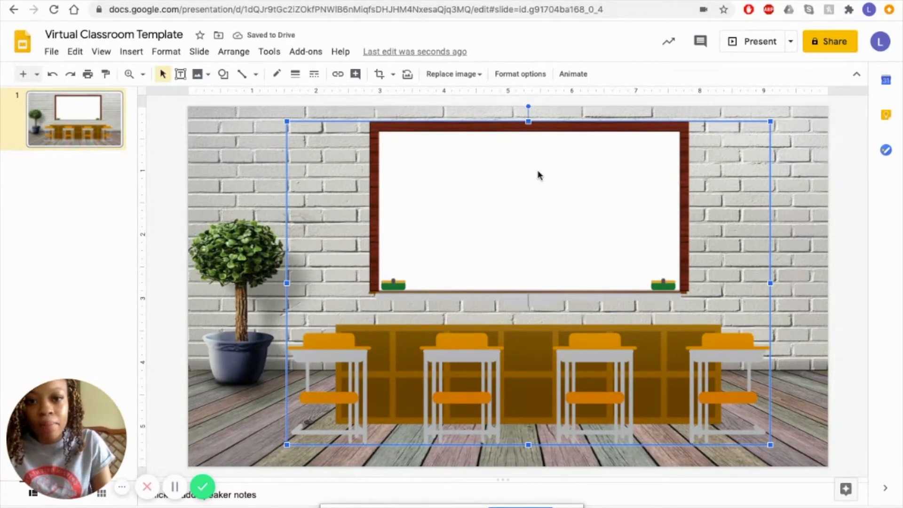
- Crop the desks and cabinet out of the whiteboard image and raise the board slightly on the brick wall
click(508, 74)
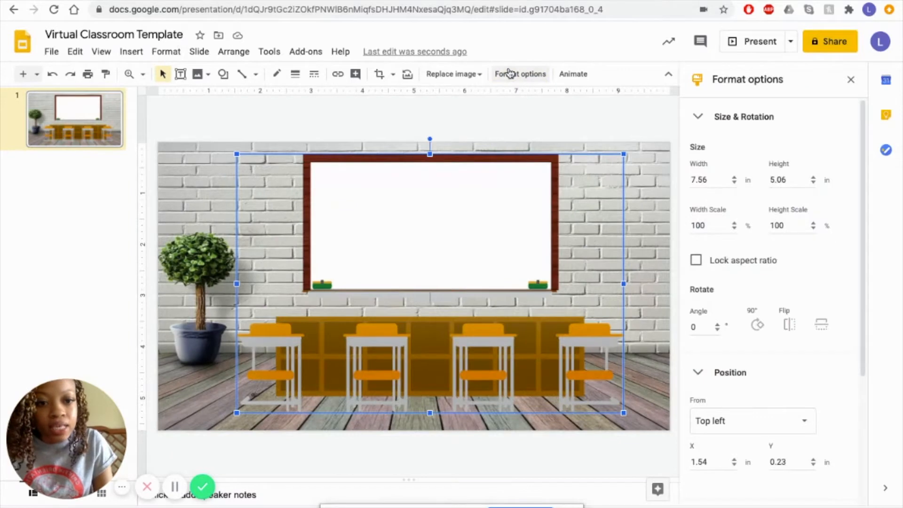
click(850, 80)
right_click(475, 283)
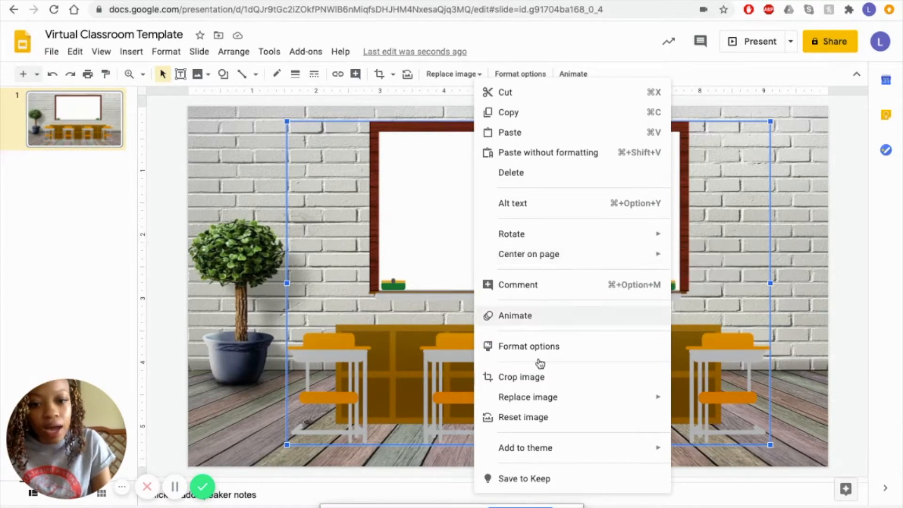
click(532, 377)
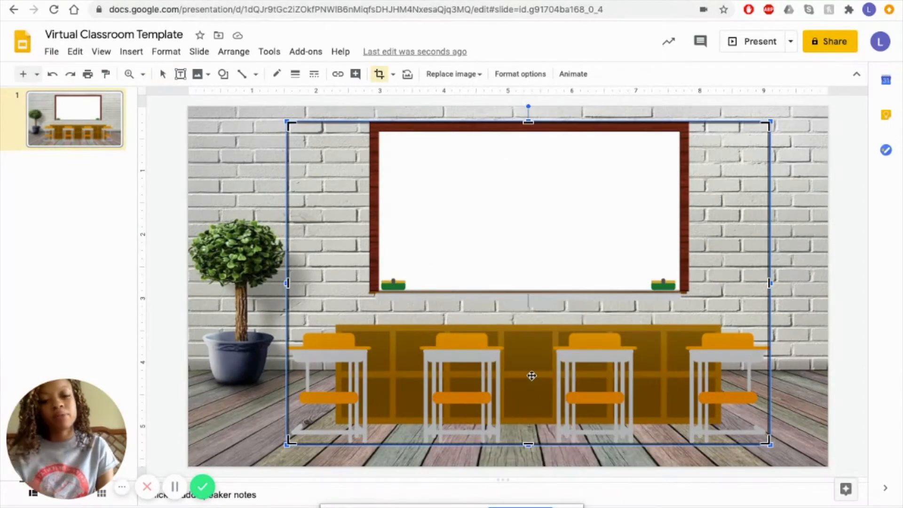
drag(528, 443, 532, 342)
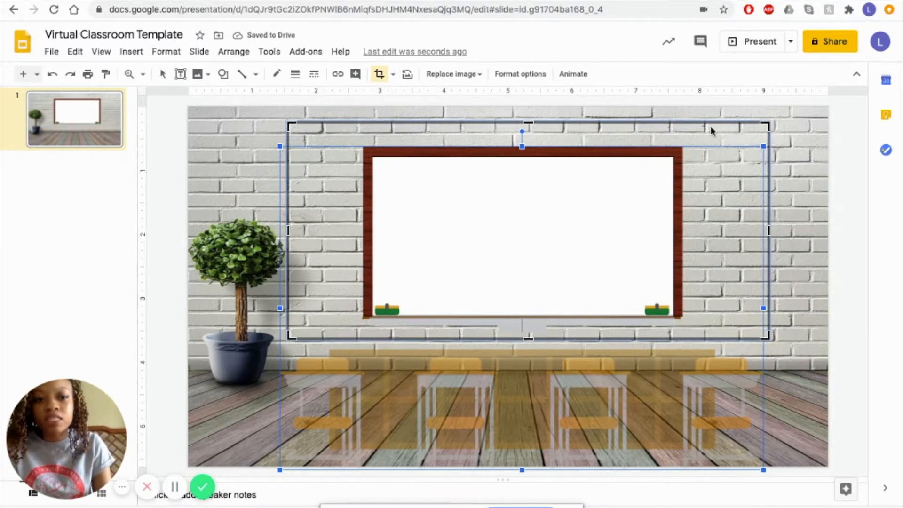
click(237, 174)
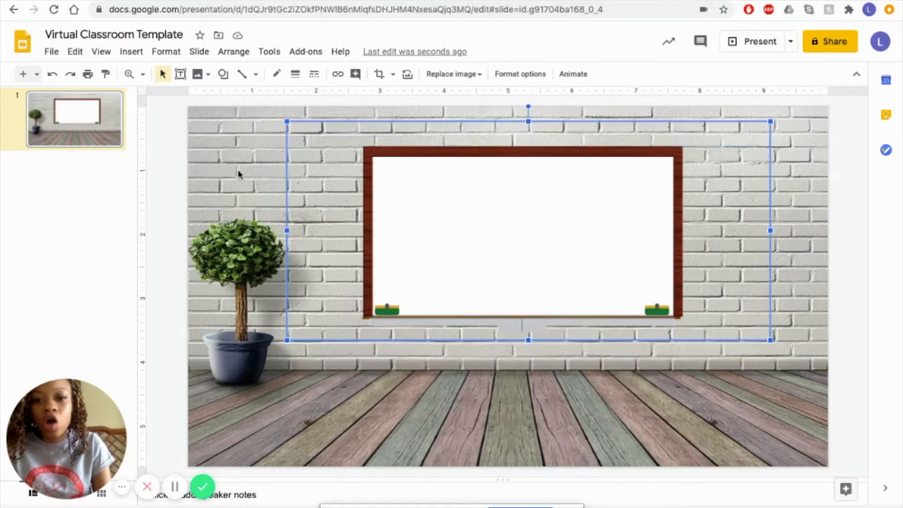
drag(508, 244, 503, 231)
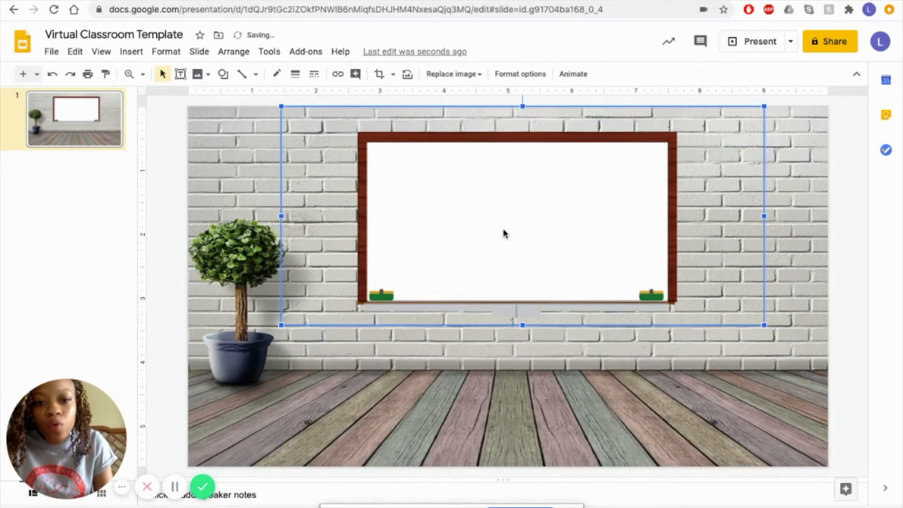
click(498, 368)
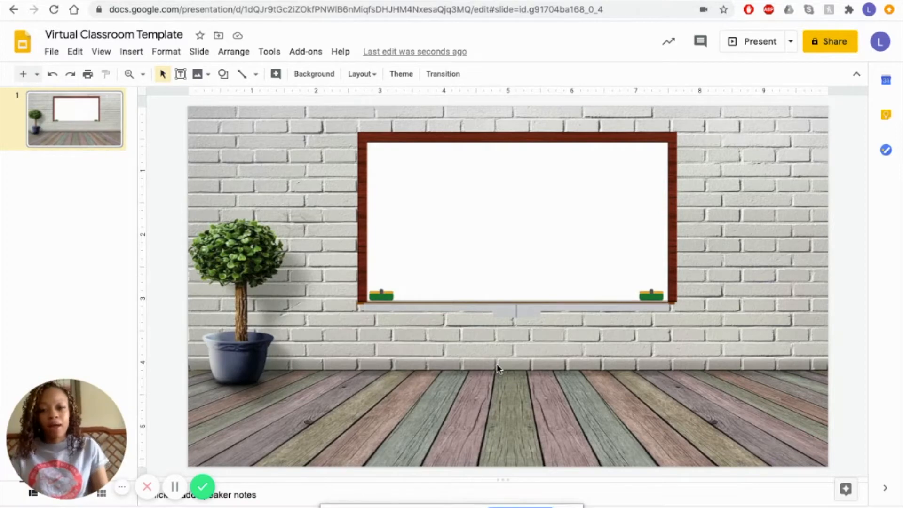
- Search the web for images of "transparent bookshelf" to insert on the slide
click(138, 52)
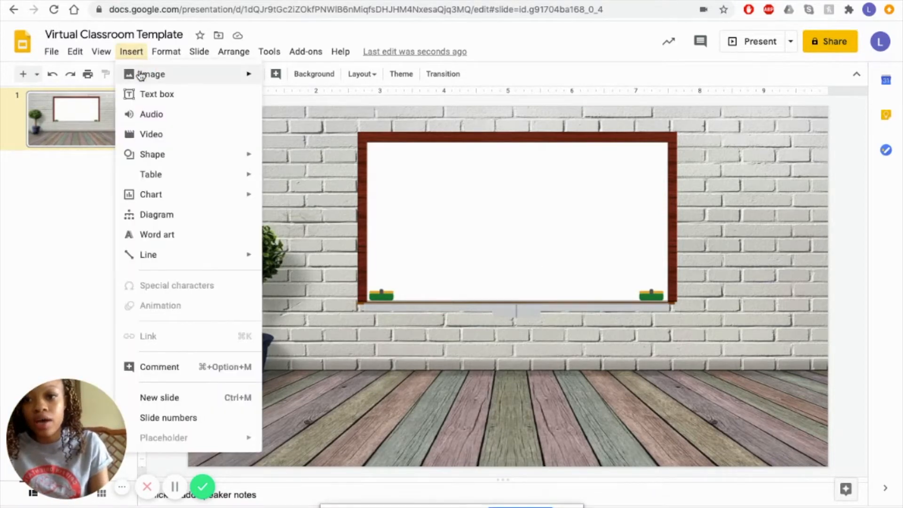
mouse_move(141, 76)
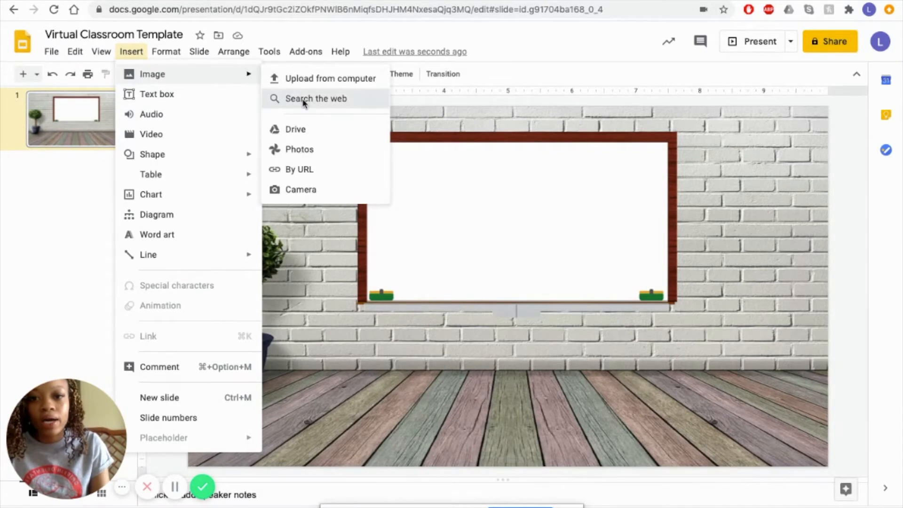
click(302, 97)
text(transparent whiteboard)
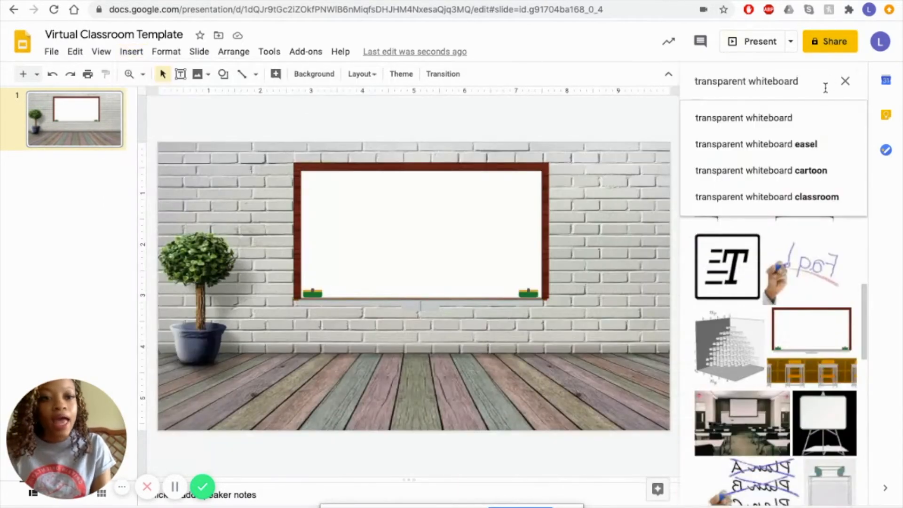
key(BackSpace)
key(BackSpace)
key(BackSpace)
key(BackSpace)
key(BackSpace)
key(BackSpace)
key(BackSpace)
key(BackSpace)
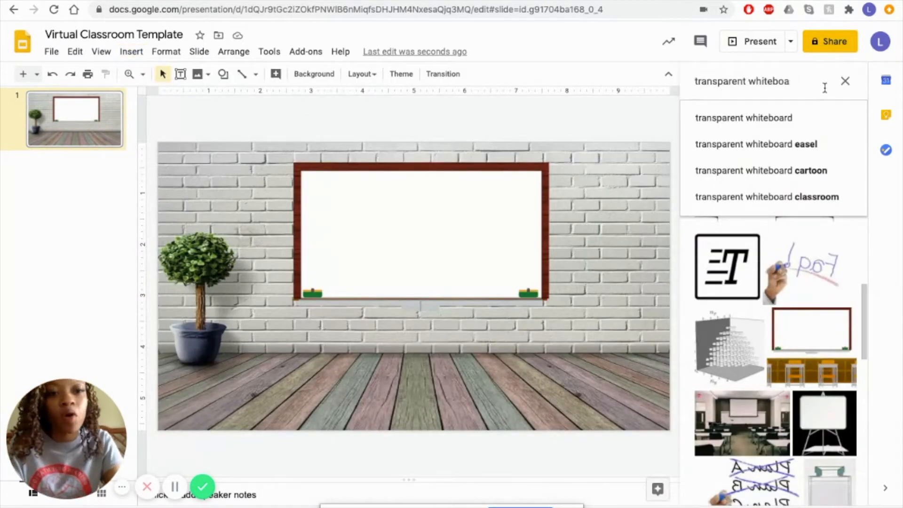
key(BackSpace)
key(BackSpace)
text(bookshelf)
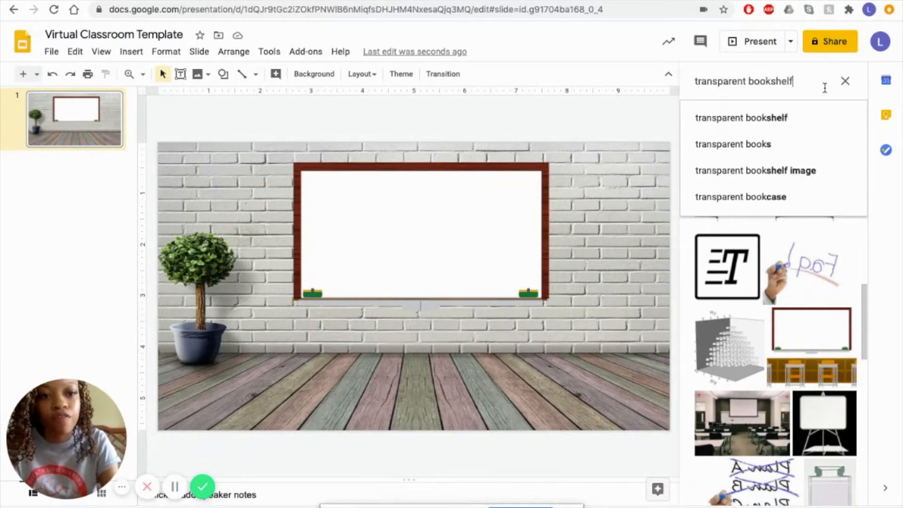
key(Return)
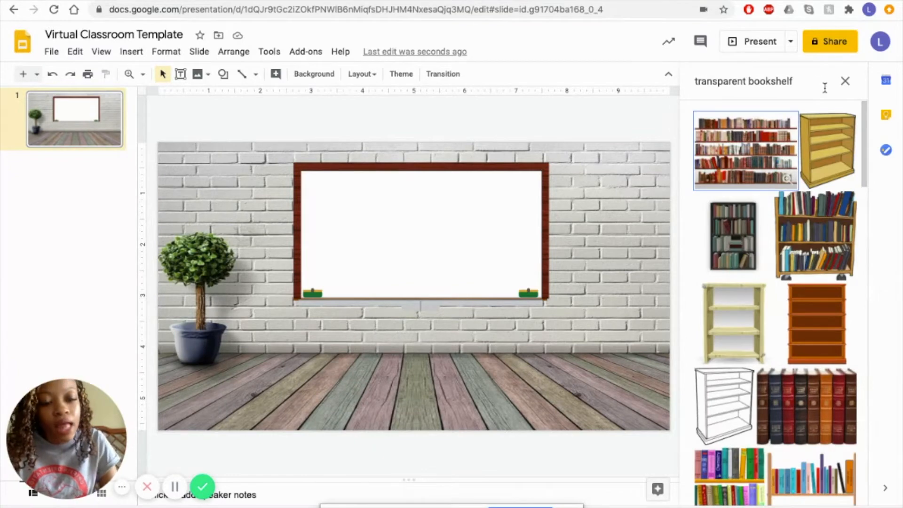
- Insert the empty light-wood bookshelf picture from the search results onto the slide
scroll(819, 245, down, 2)
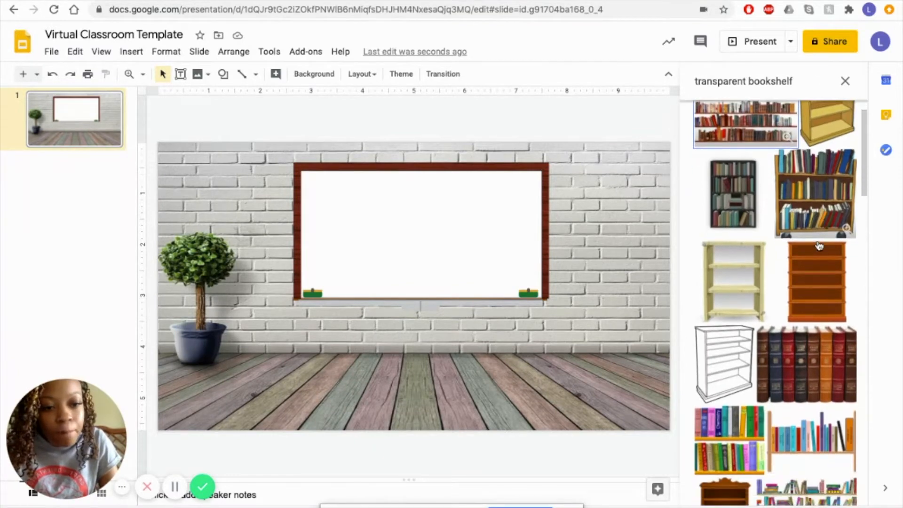
scroll(818, 243, down, 1)
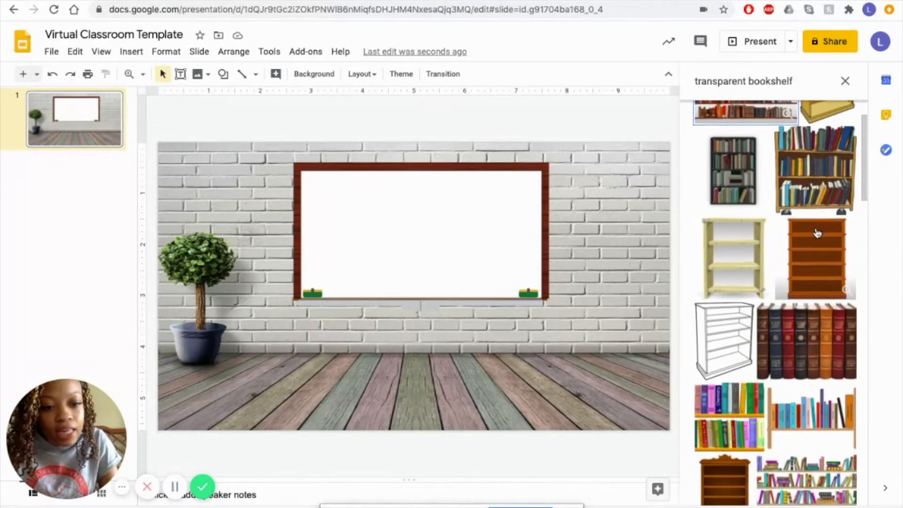
scroll(817, 233, down, 1)
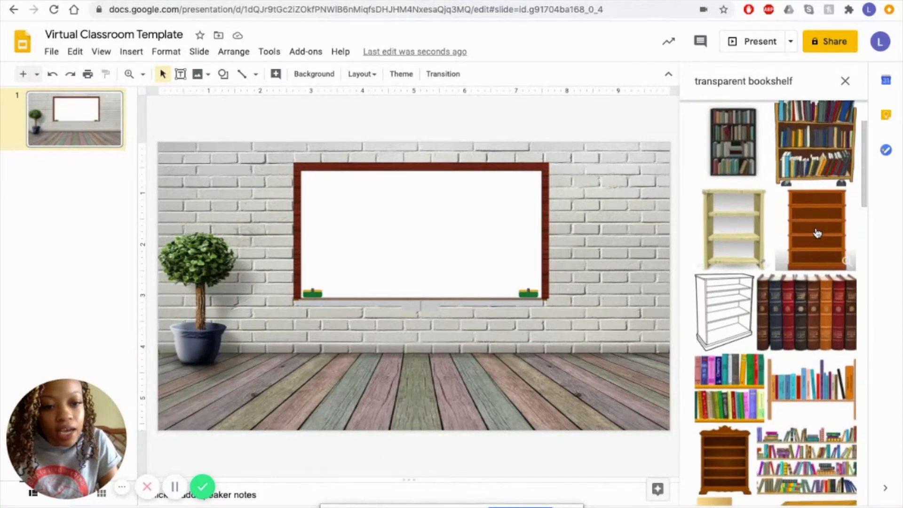
click(758, 212)
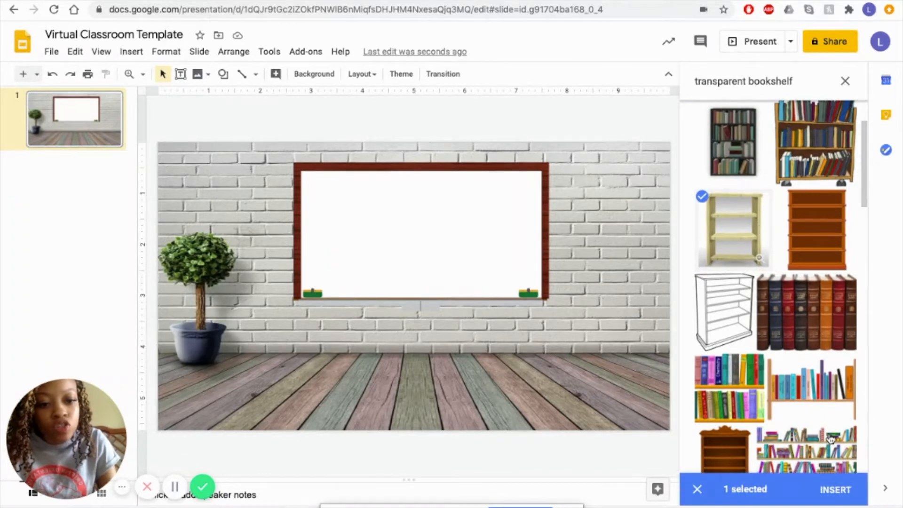
click(829, 489)
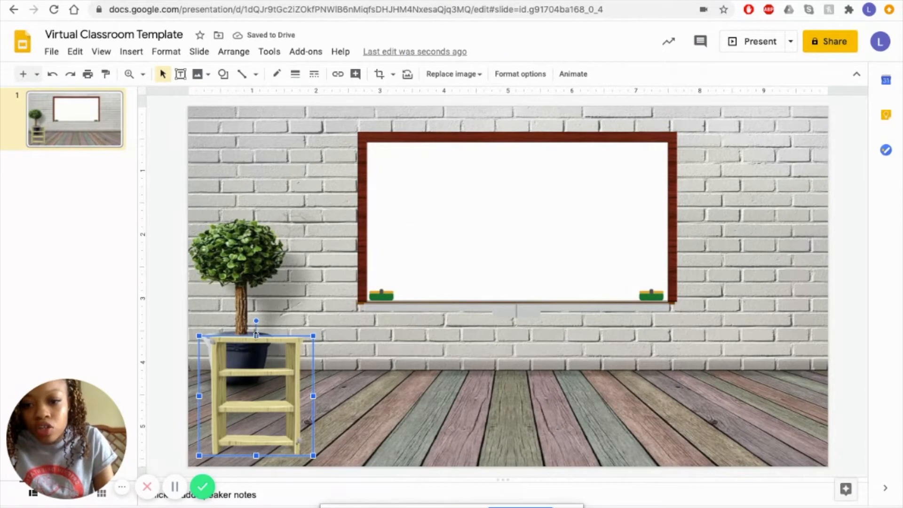
- Enlarge the bookshelf and place it beside the whiteboard, opposite the potted tree, at about X 7.76 in and Y 1.63 in
drag(259, 336, 256, 224)
drag(314, 324, 337, 329)
drag(275, 292, 762, 284)
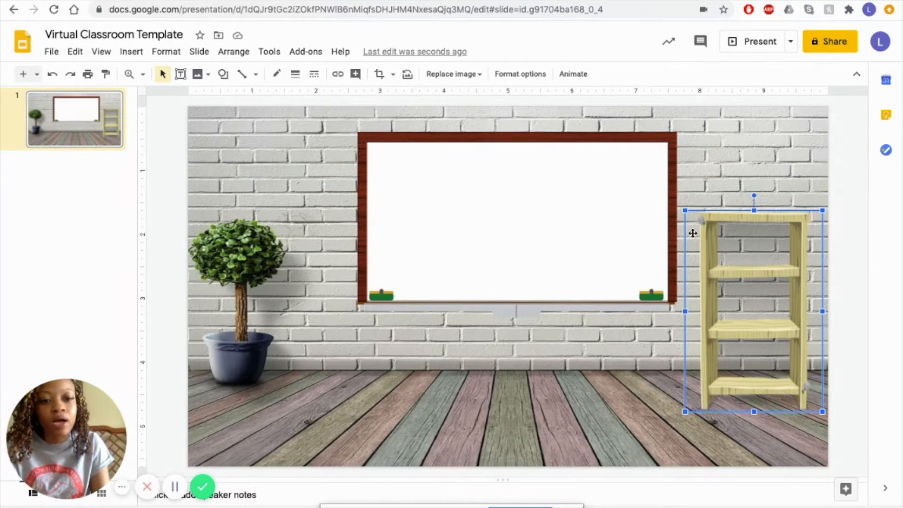
- Recolor the bookshelf teal with the Dark 7 option and close the format options
click(513, 80)
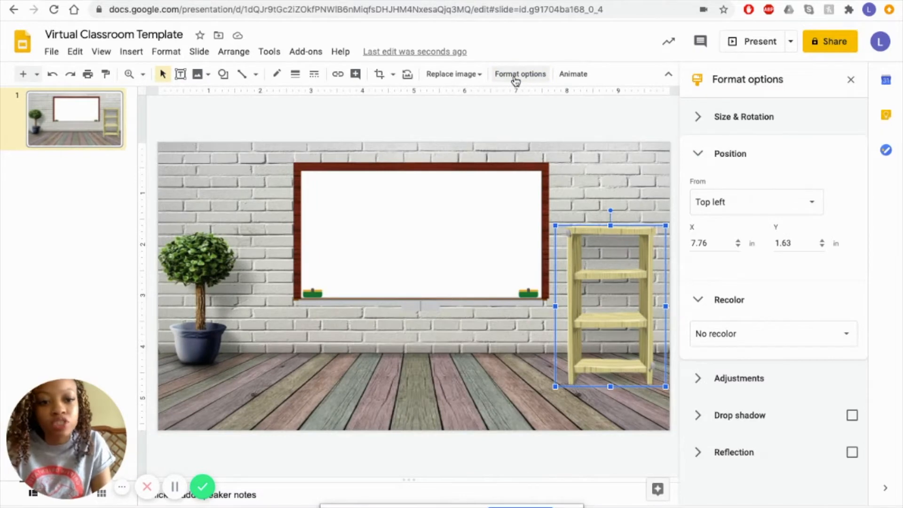
click(743, 303)
click(742, 304)
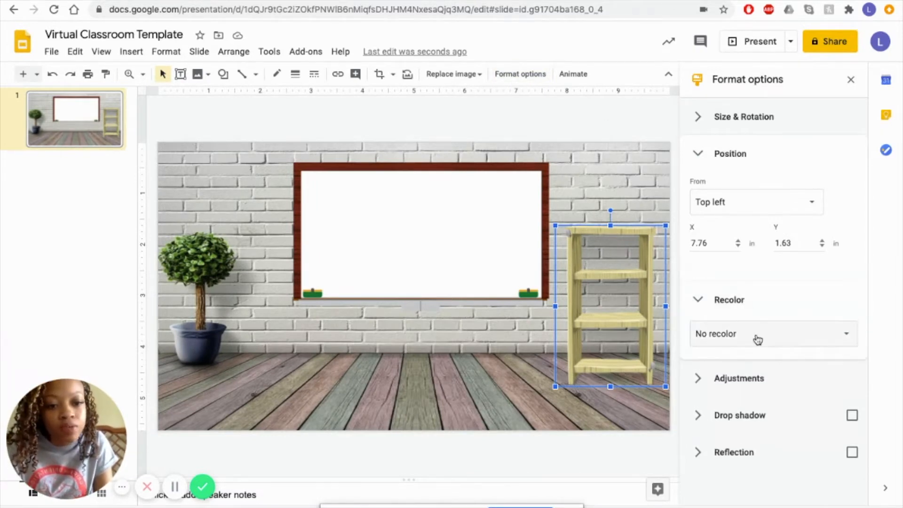
click(758, 340)
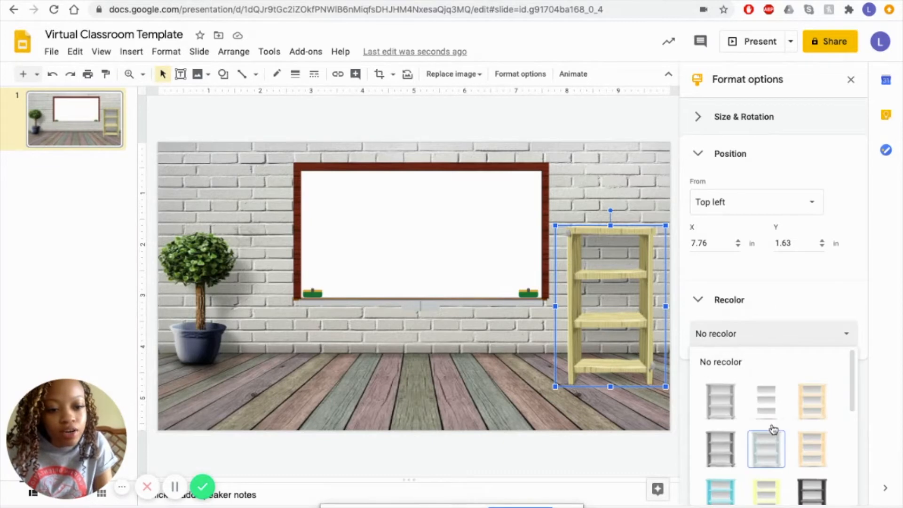
scroll(772, 429, down, 1)
scroll(772, 429, down, 5)
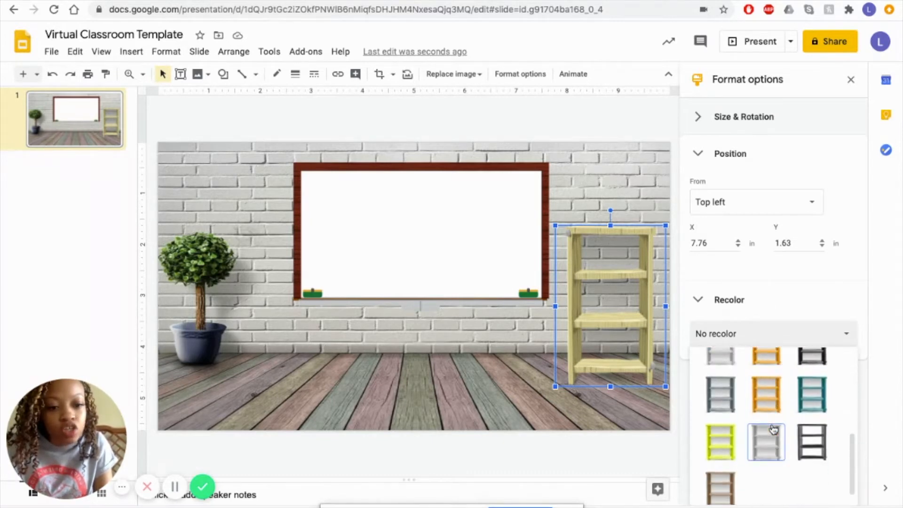
scroll(790, 430, up, 2)
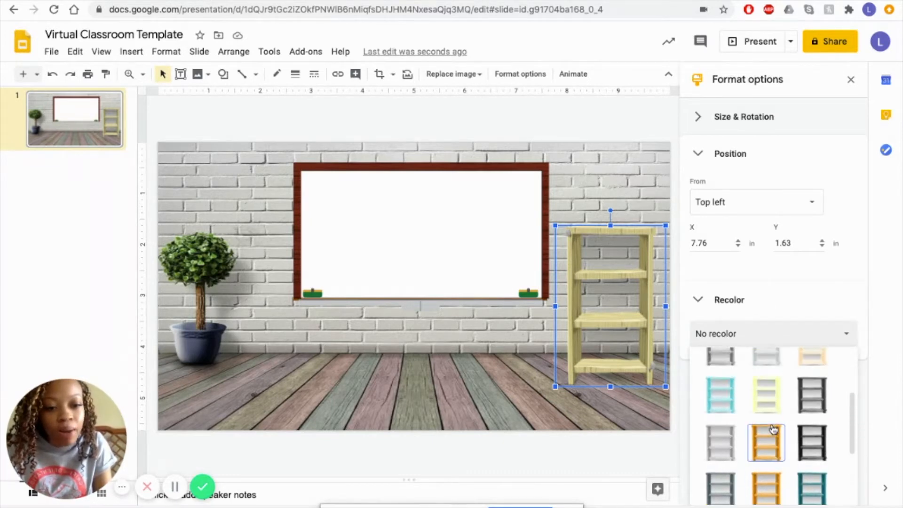
click(816, 437)
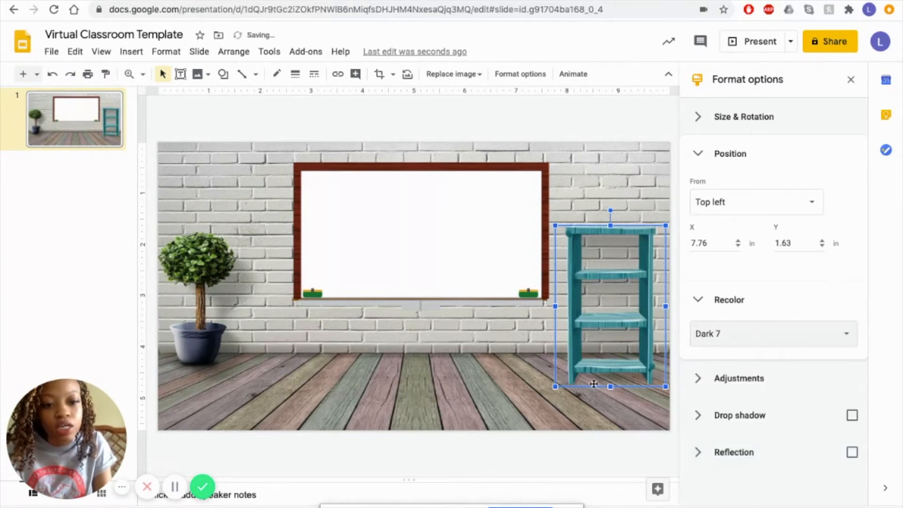
click(555, 404)
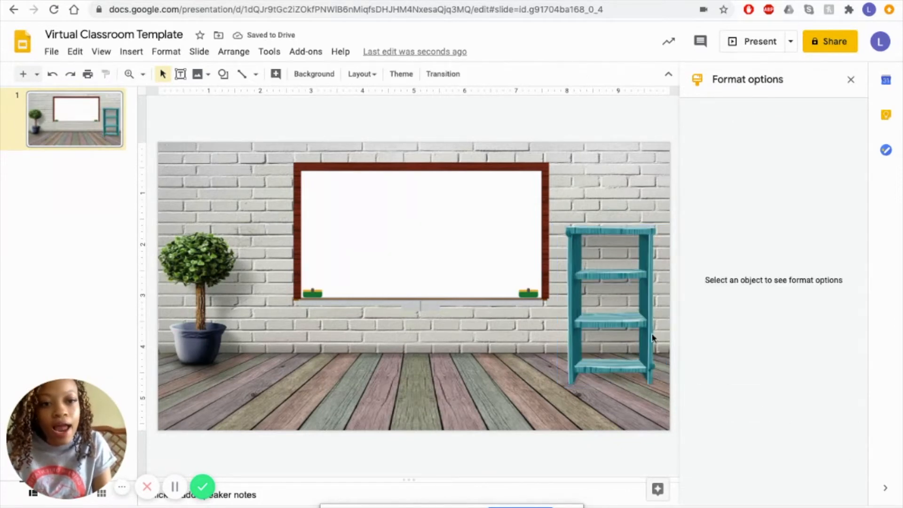
click(851, 80)
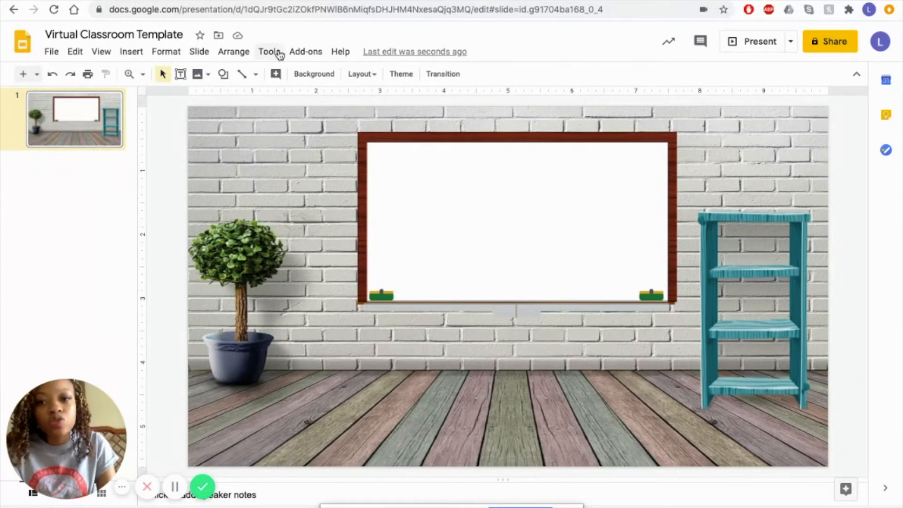
- Reopen the web image search and shorten the previous "transparent bookshelf" query to "transparent b"
click(131, 51)
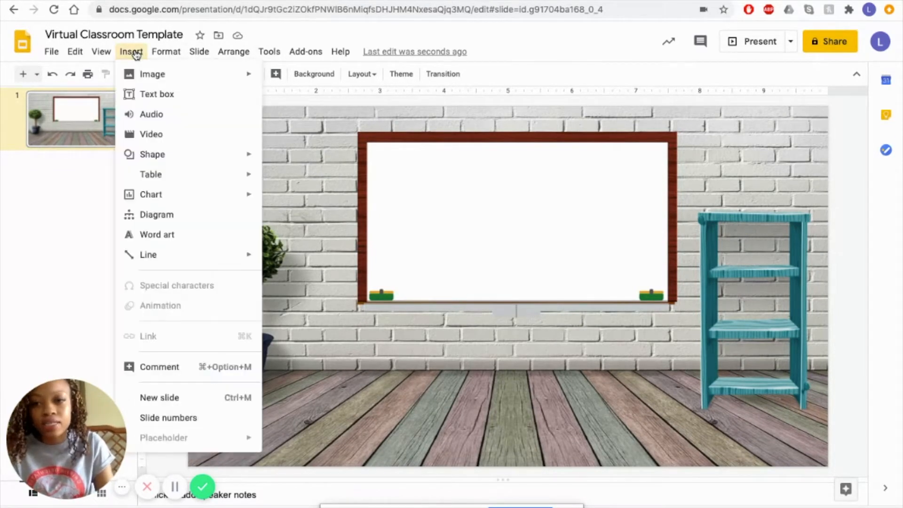
mouse_move(139, 76)
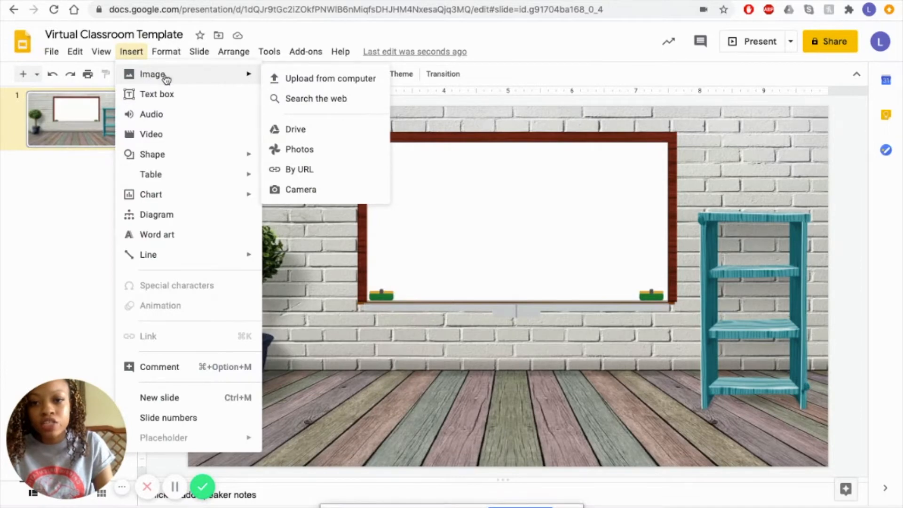
click(312, 97)
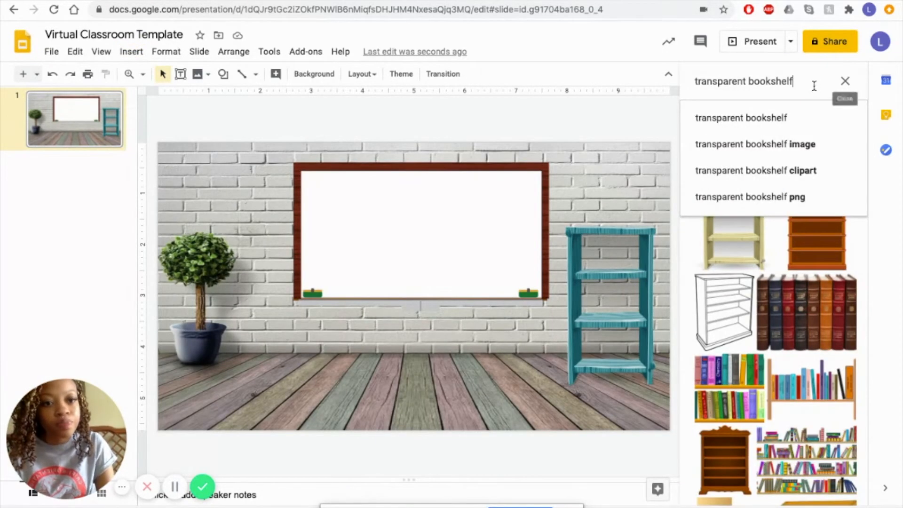
key(BackSpace)
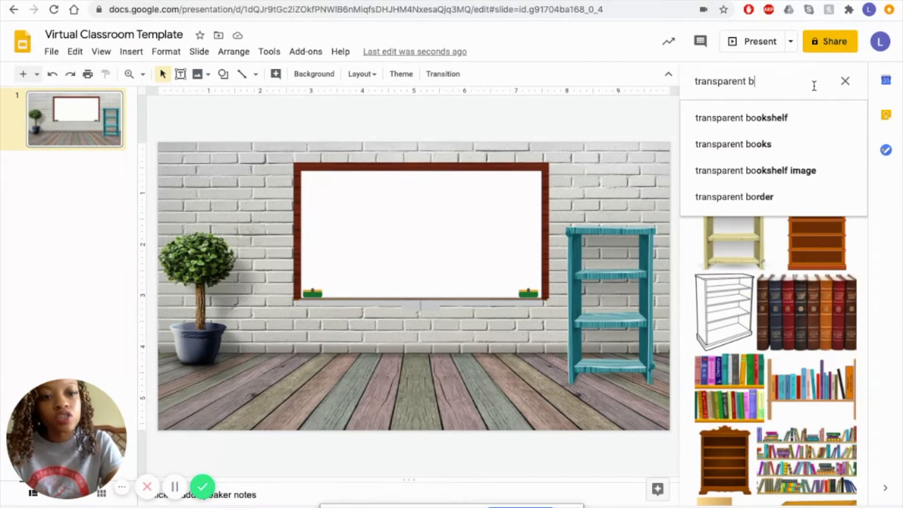